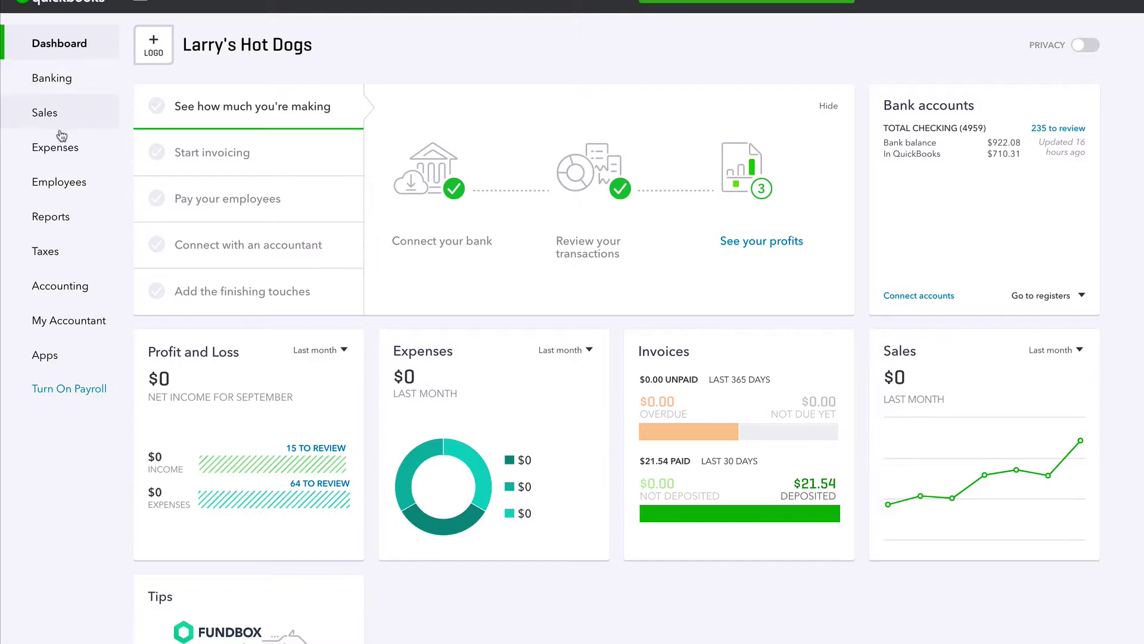
Start a new vendor from Expenses > Vendors with the contractor's first and last name.
click(52, 154)
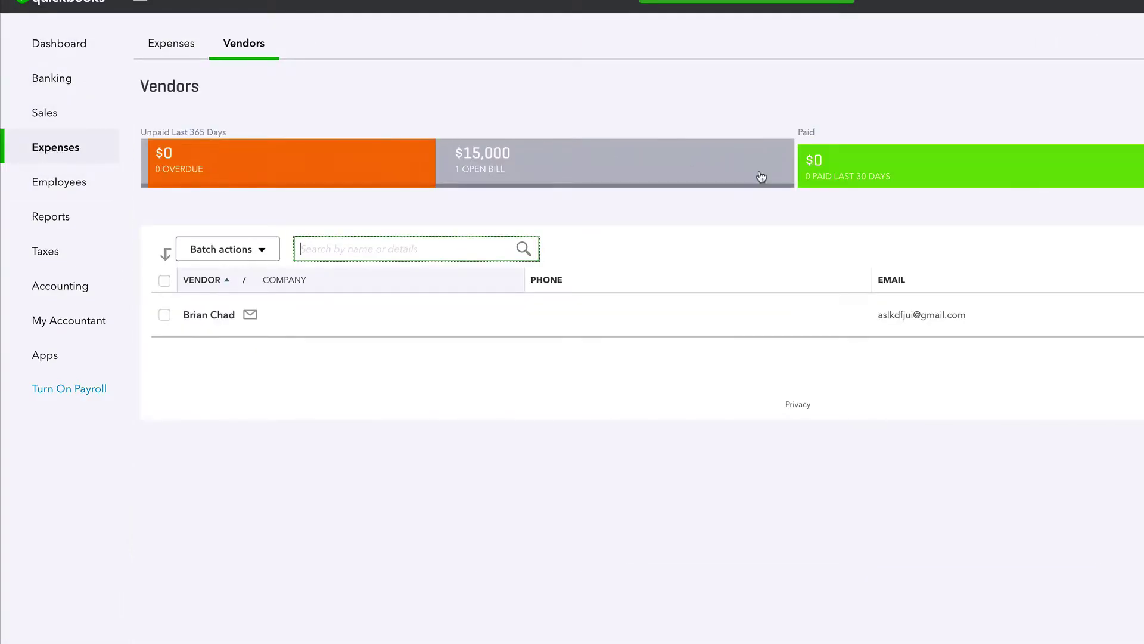
click(1061, 76)
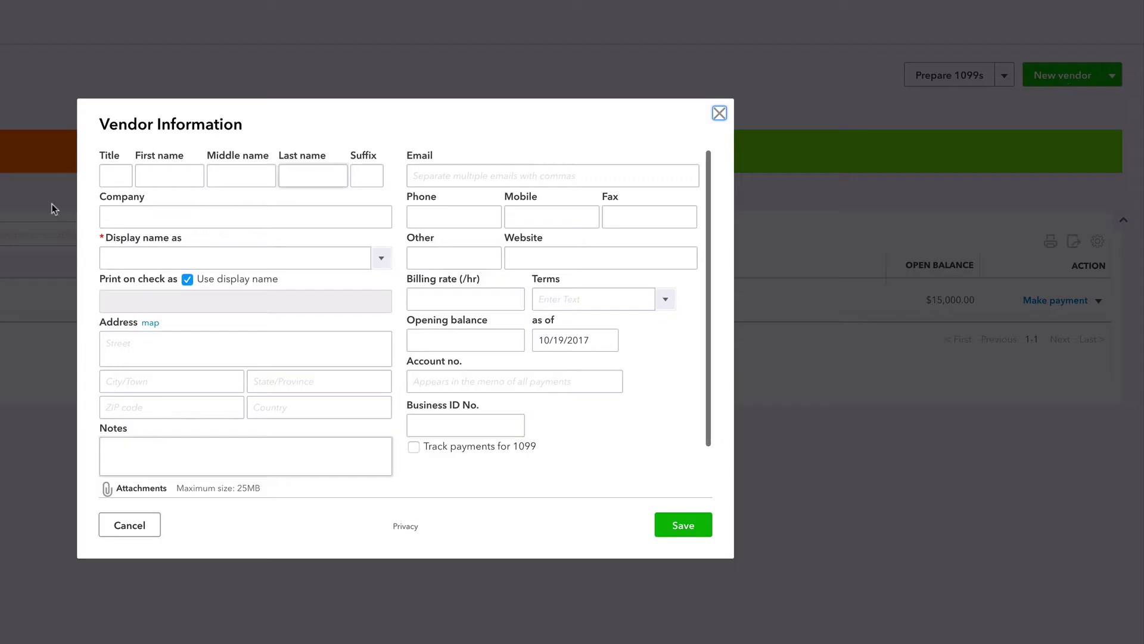
click(161, 174)
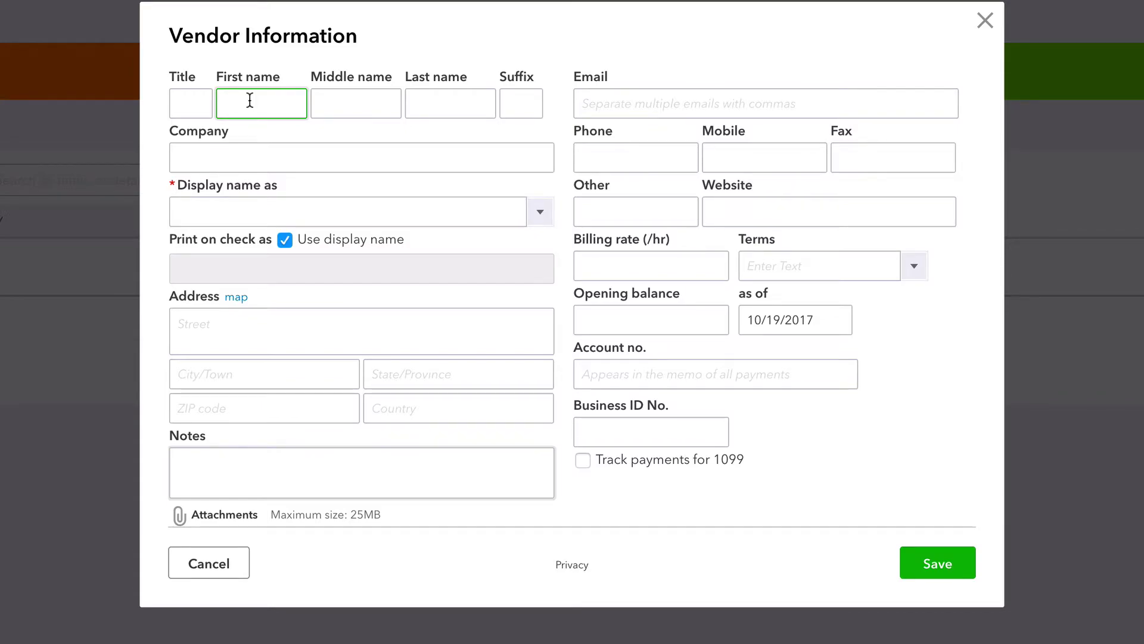
key(Tab)
key(Tab)
Enter the contractor's e-mail address, correcting its typo, and complete the phone number.
click(605, 106)
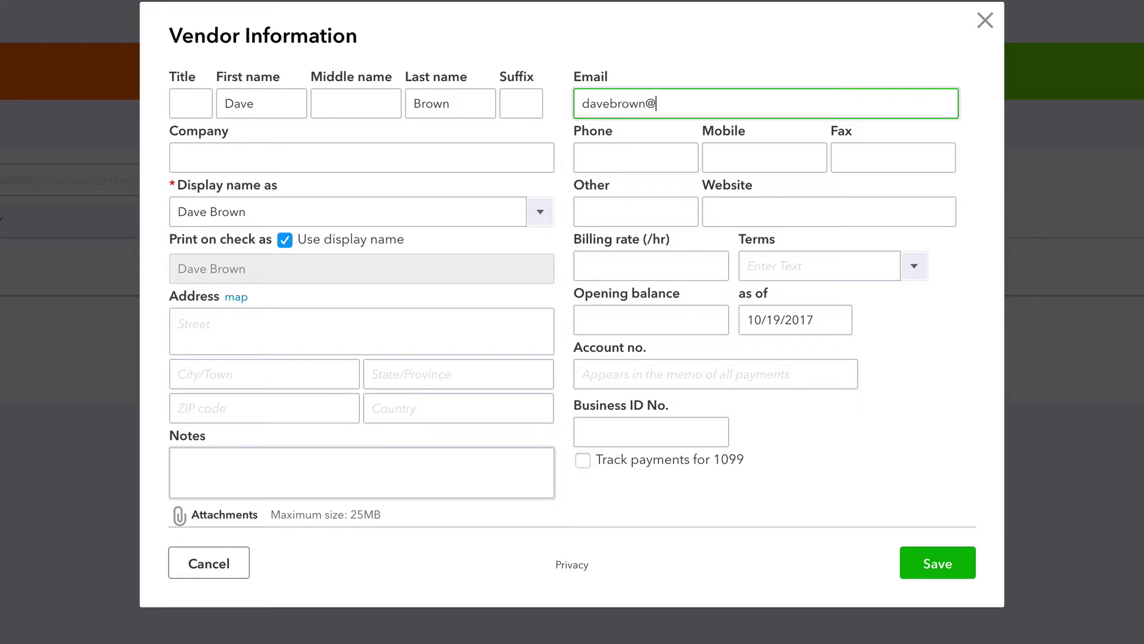
click(614, 162)
text(555)
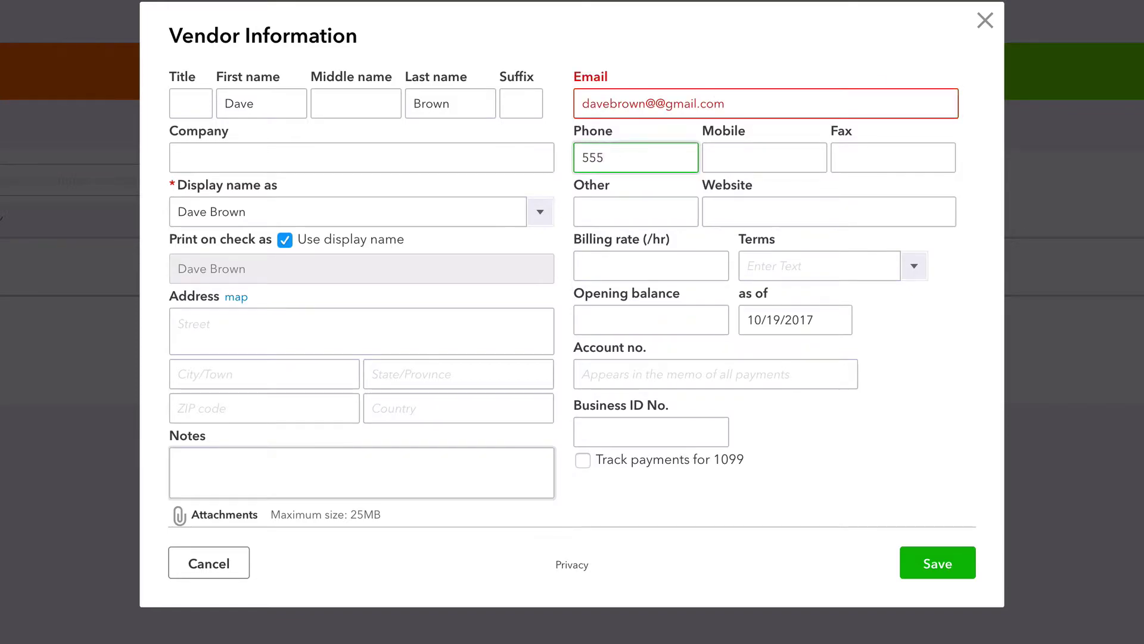
triple_click(659, 102)
key(BackSpace)
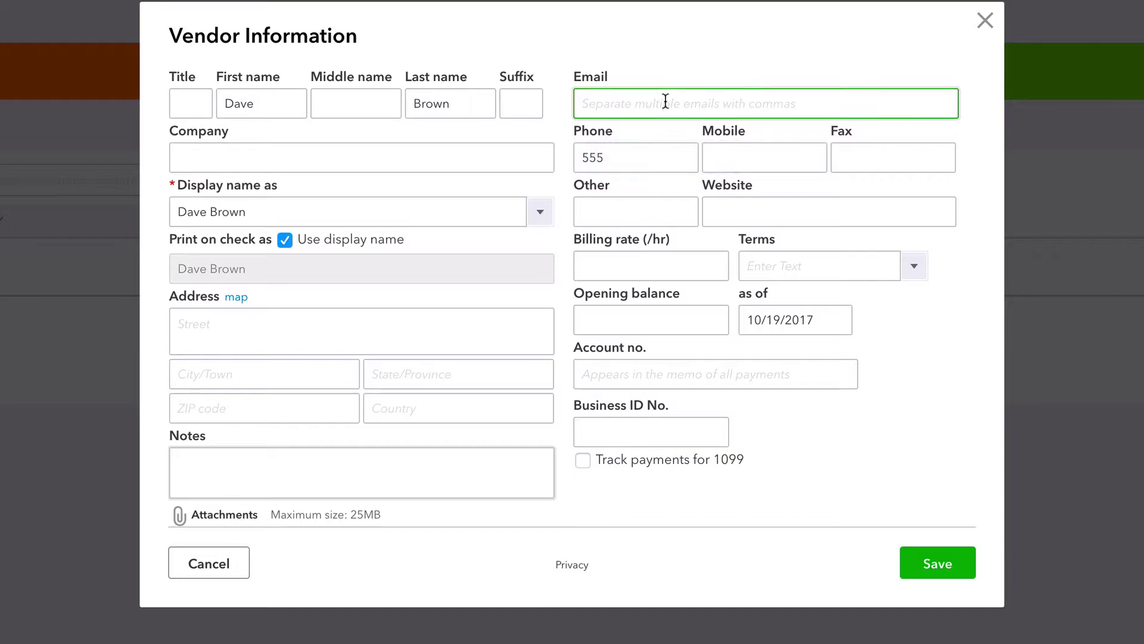
double_click(632, 156)
click(632, 156)
text(-55-5555)
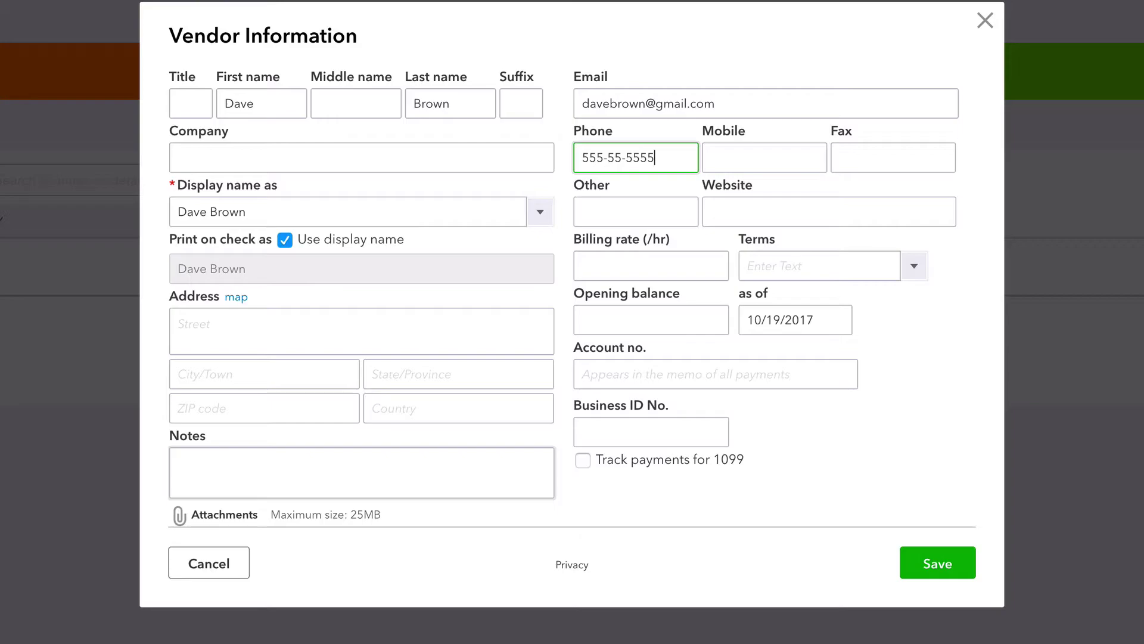
Fill in the vendor's street, city, state, ZIP code and country.
click(635, 208)
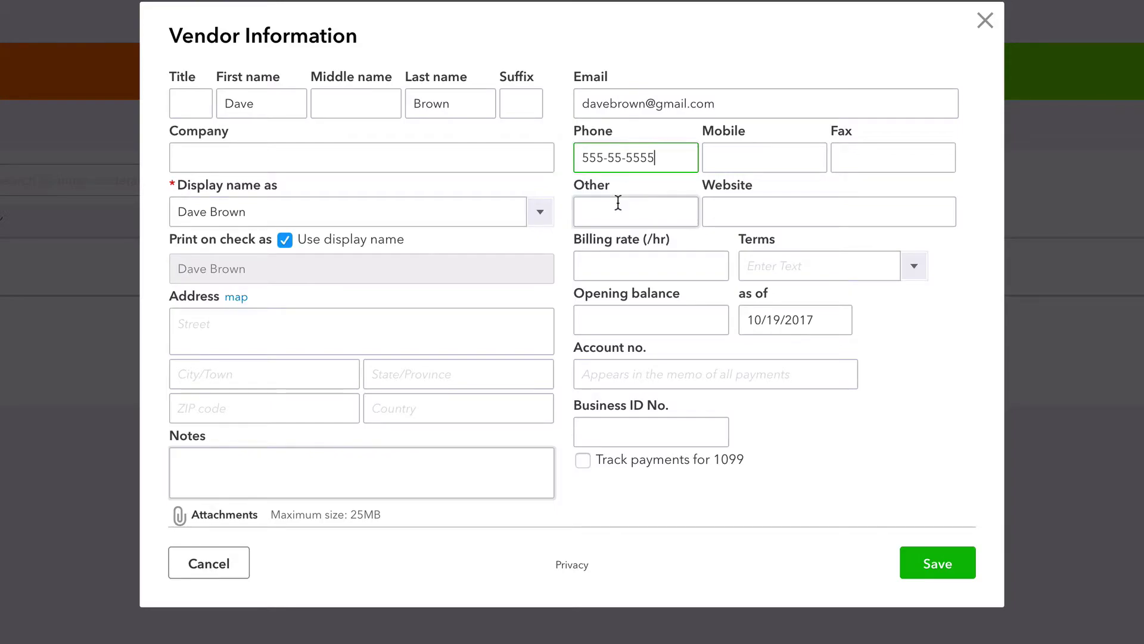
click(259, 326)
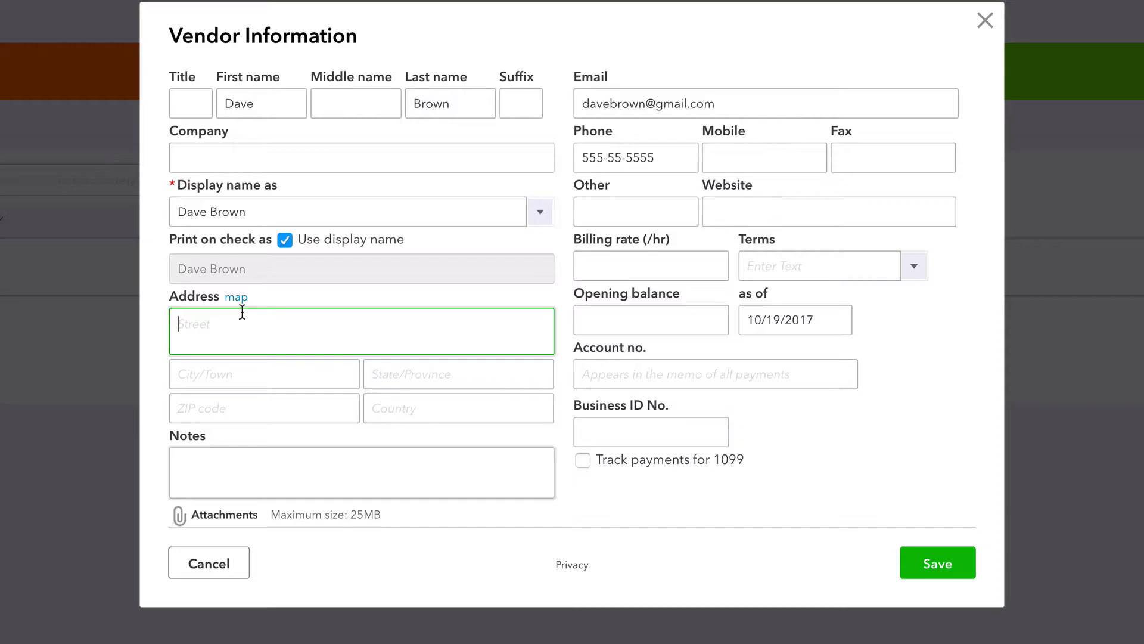
click(264, 374)
text(carlsbad)
click(458, 374)
text(ca)
click(264, 408)
text(92008)
click(458, 408)
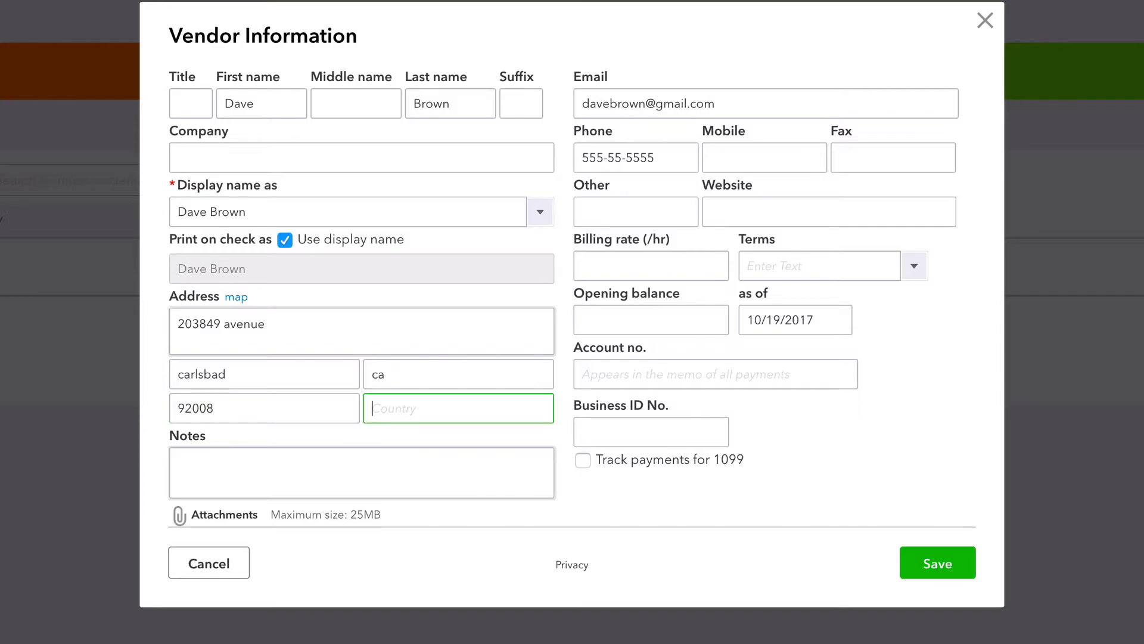
text(us)
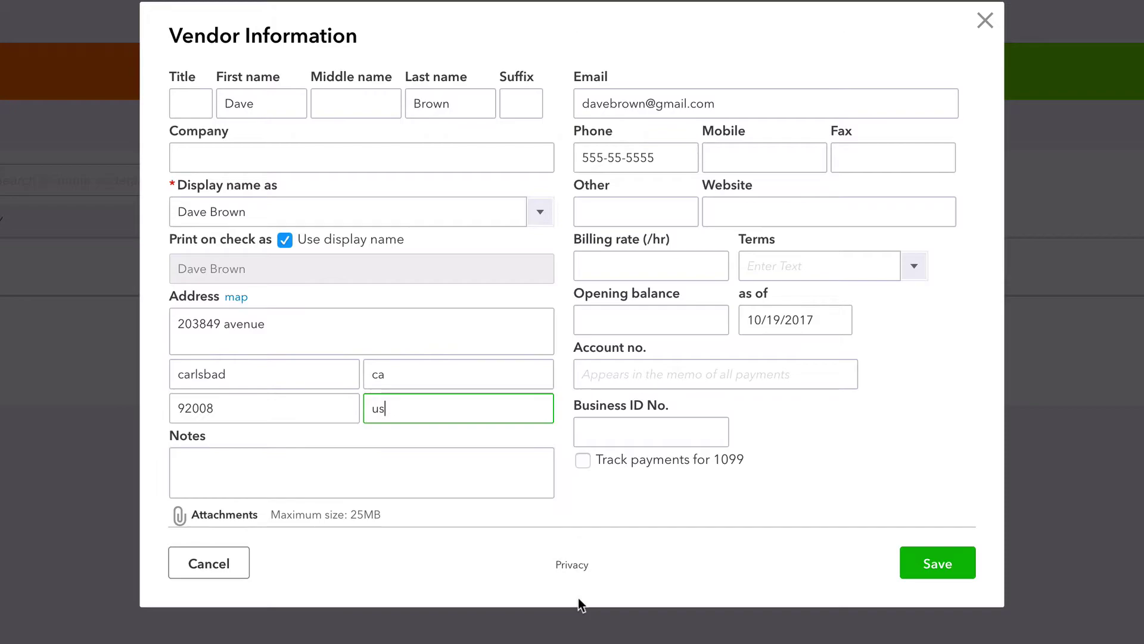
click(620, 500)
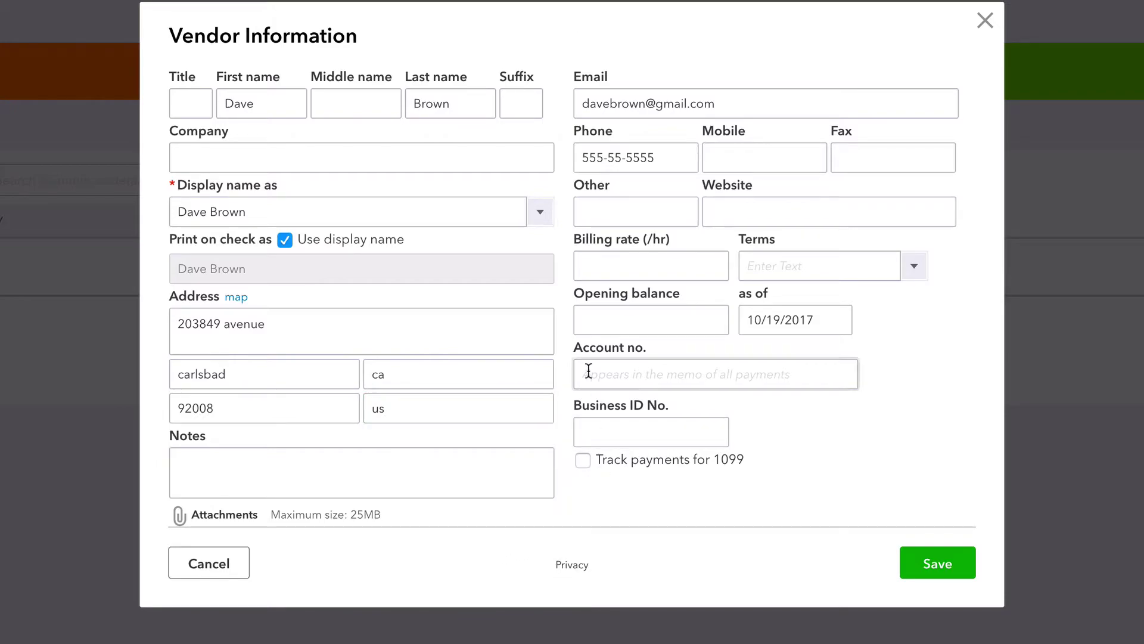
Add the vendor's business ID number and enable Track payments for 1099.
click(600, 432)
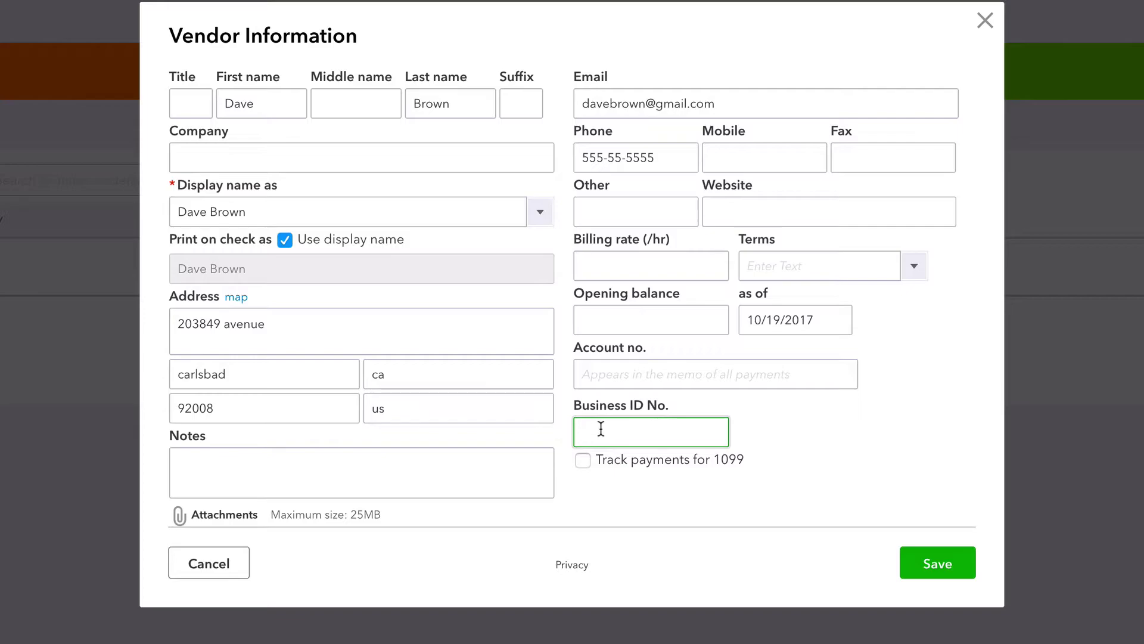
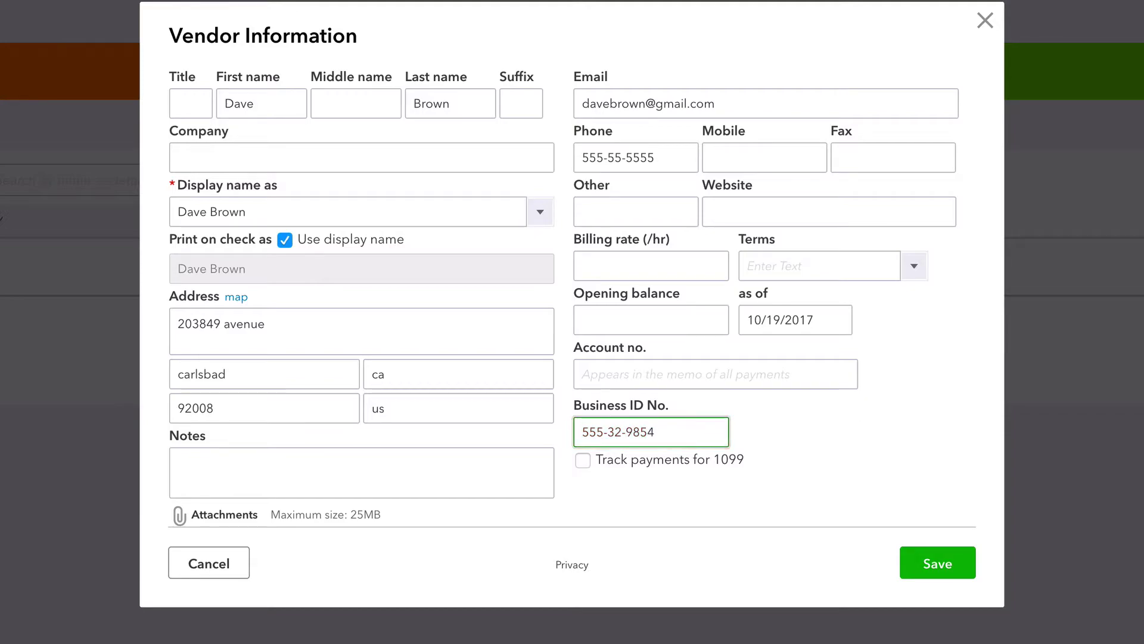
click(583, 460)
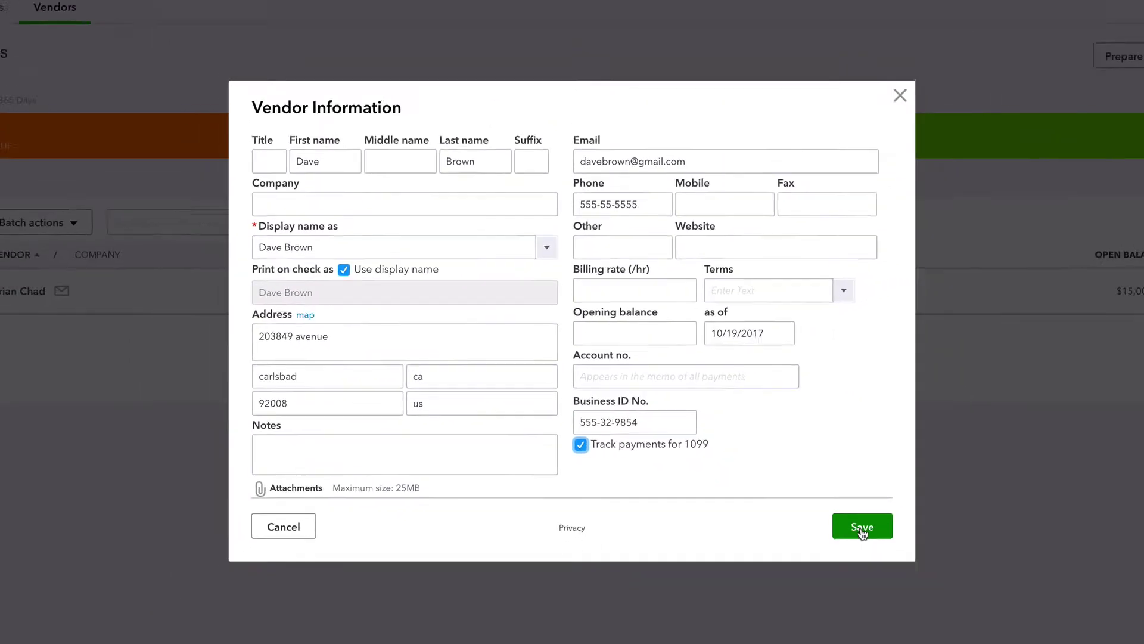
Save the new vendor, start a bill for them, and charge line 1 to Contractors.
click(856, 526)
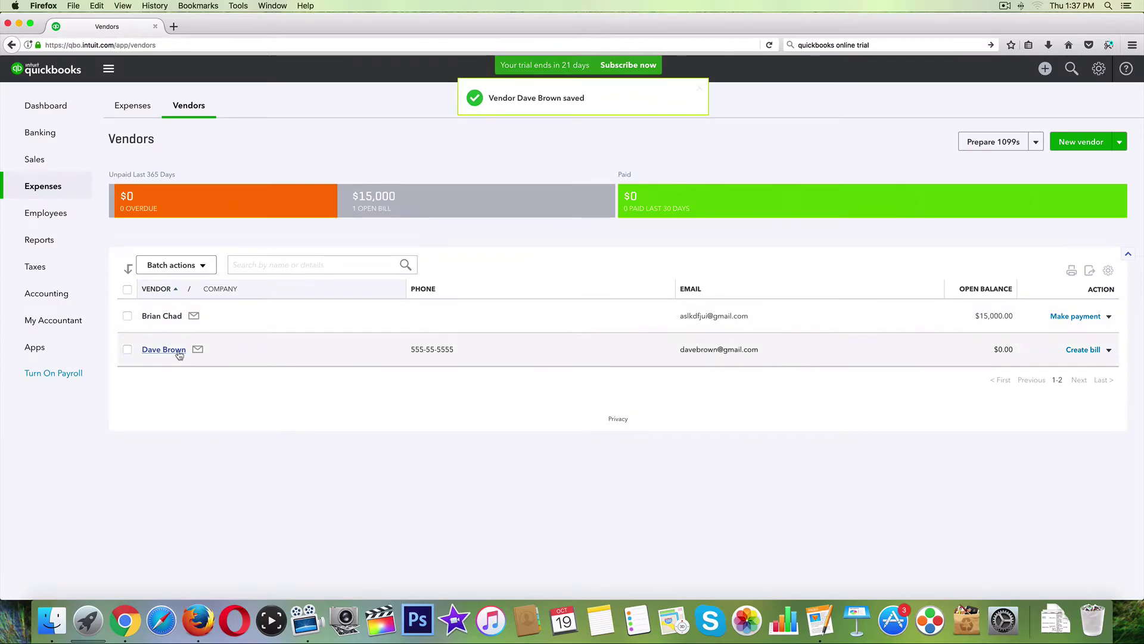
click(1077, 351)
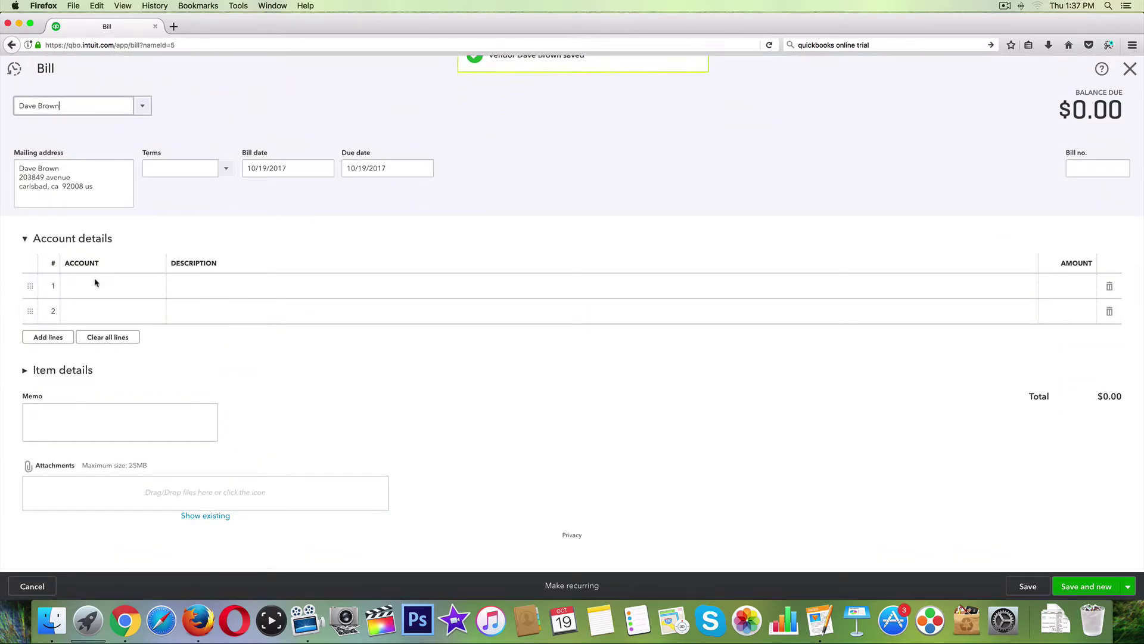
click(146, 286)
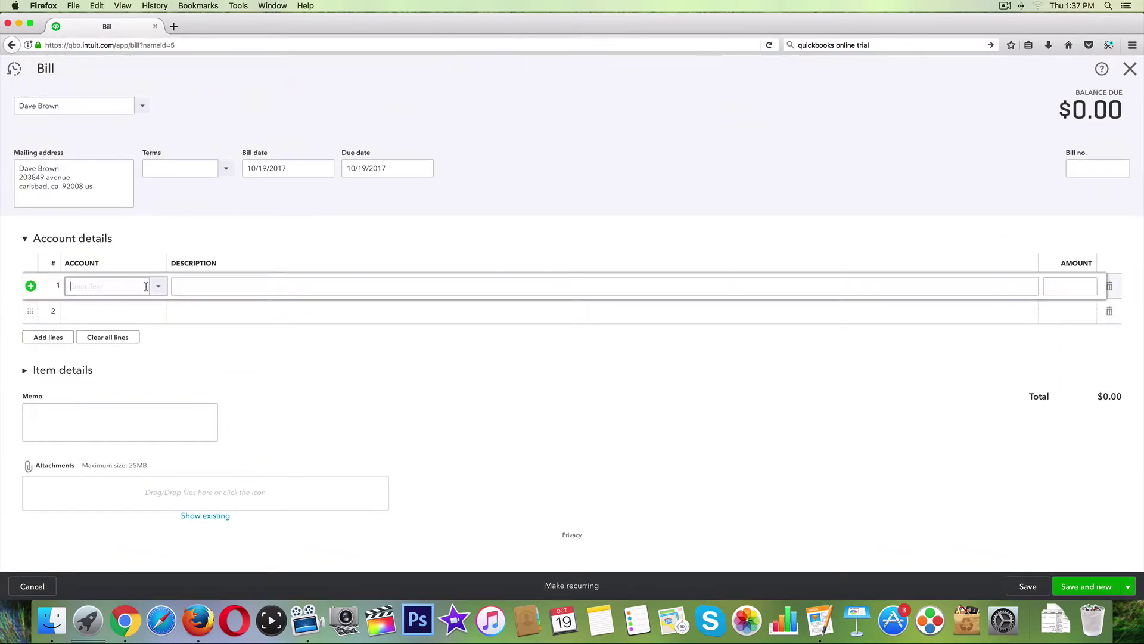
click(158, 286)
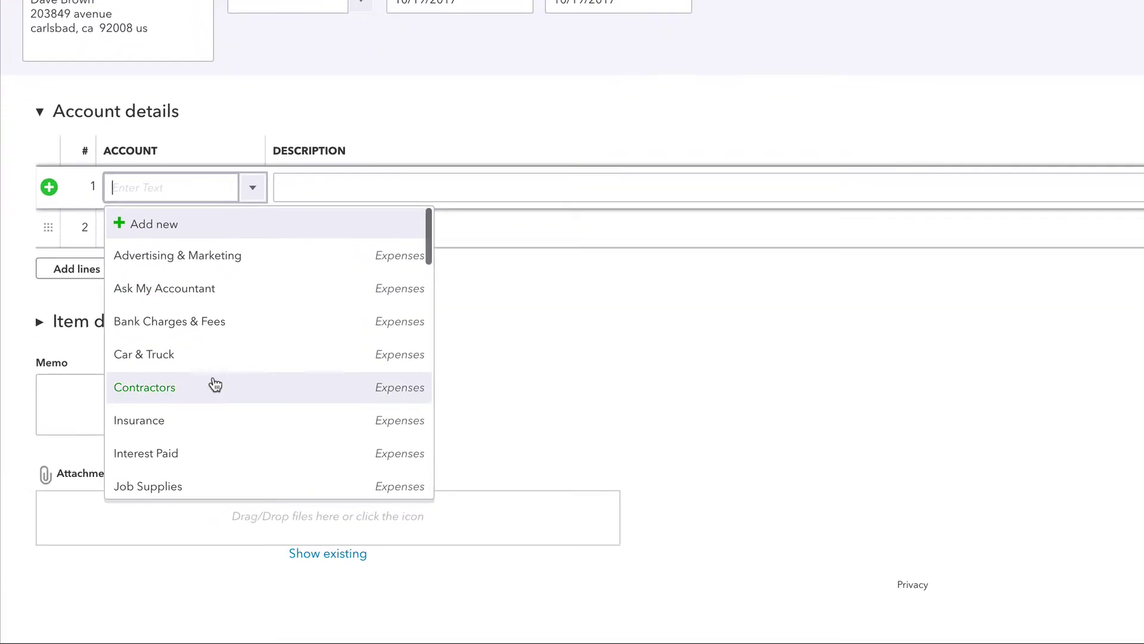
scroll(185, 417, down, 1)
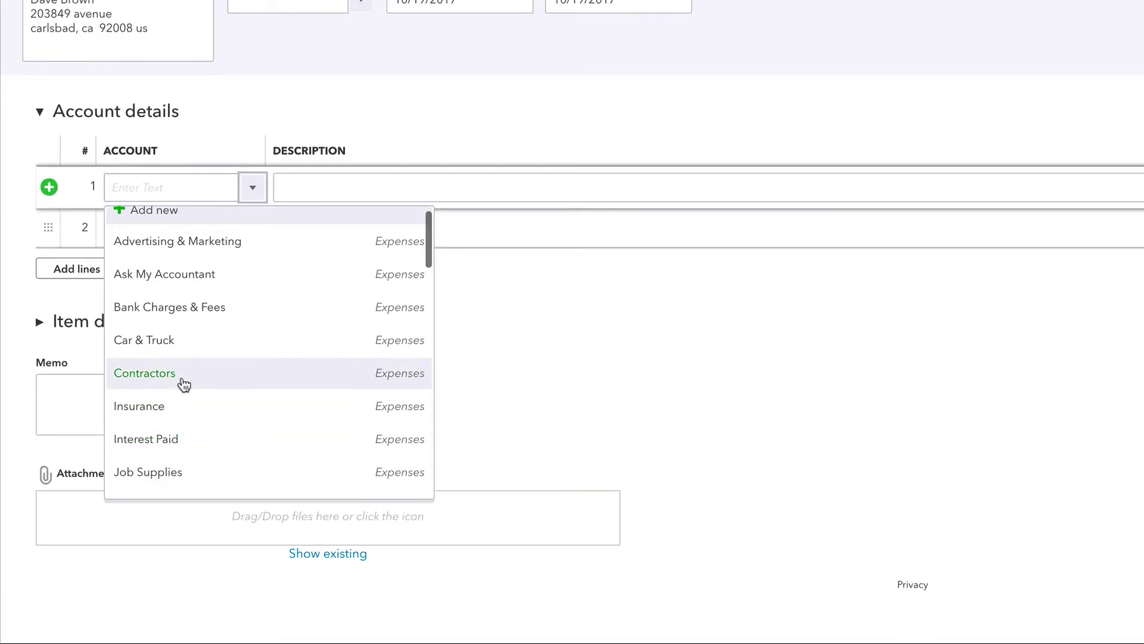
click(184, 384)
Give the line description 'Front Patio' and amount 138756.66, then Save and new.
click(360, 189)
text(Front Patio)
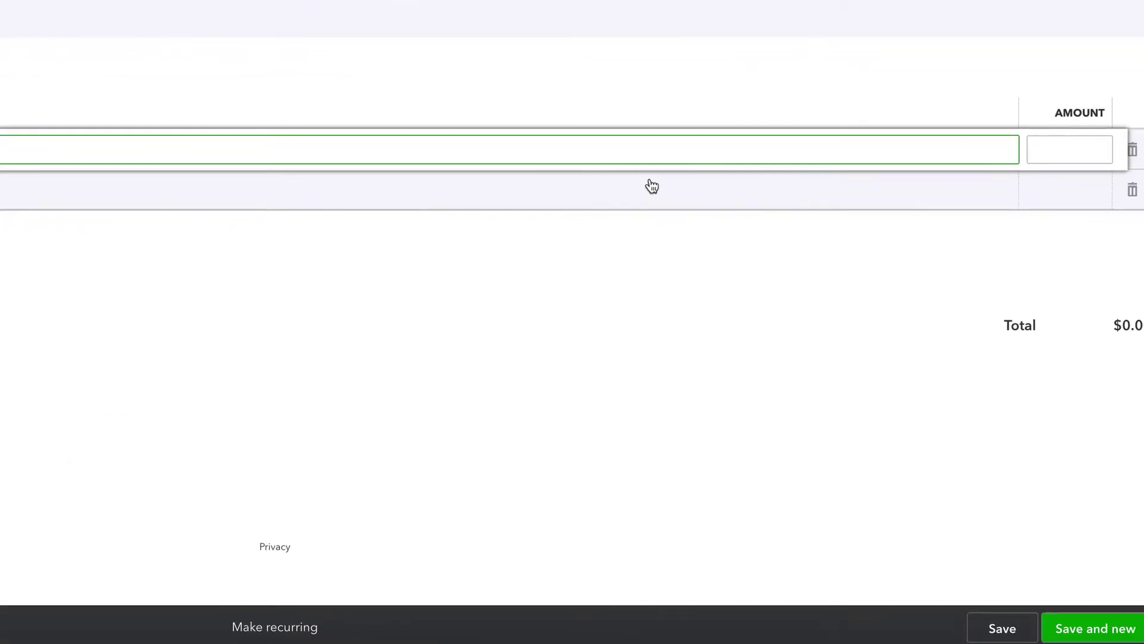
click(1001, 147)
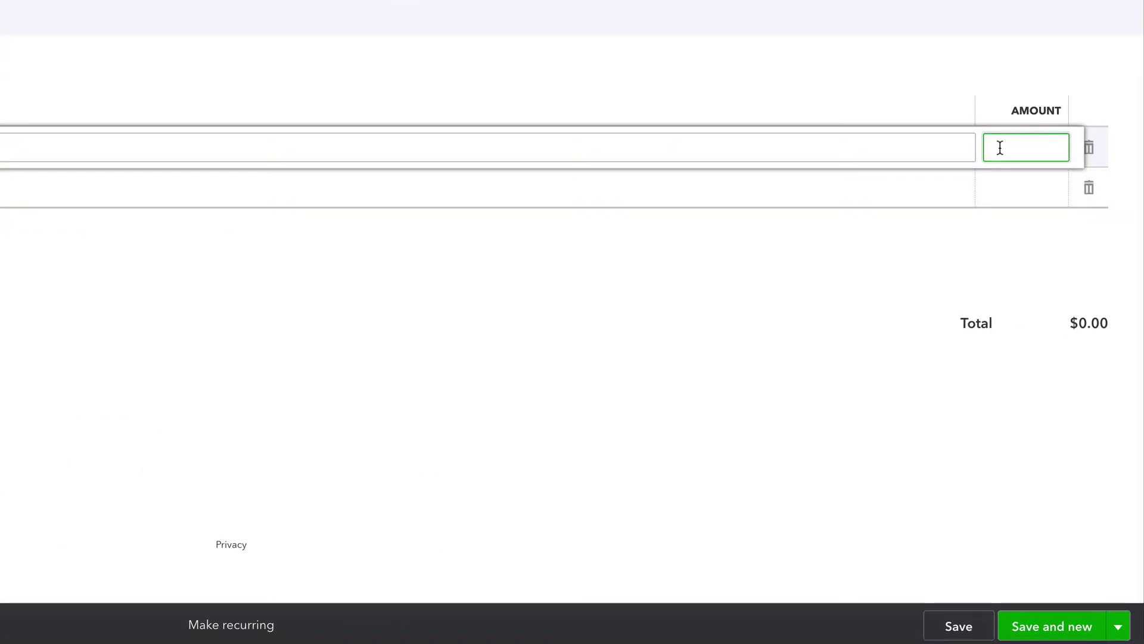
text(138756.66)
click(1044, 629)
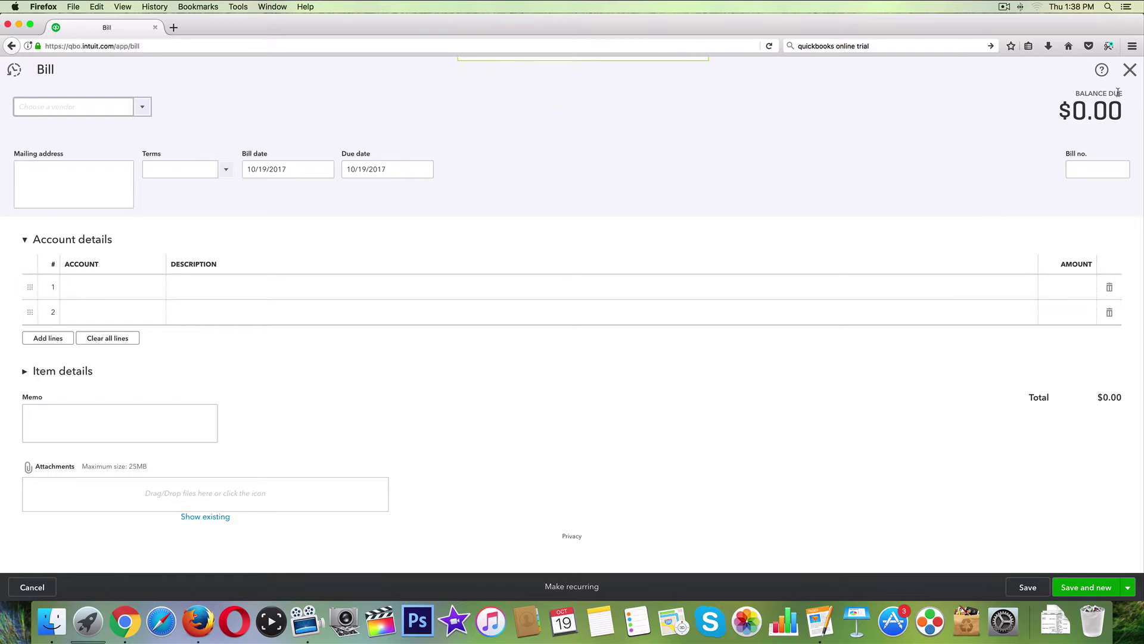
Close the blank bill and run Expenses by Vendor Summary under Review Expenses and Purchases.
click(1130, 69)
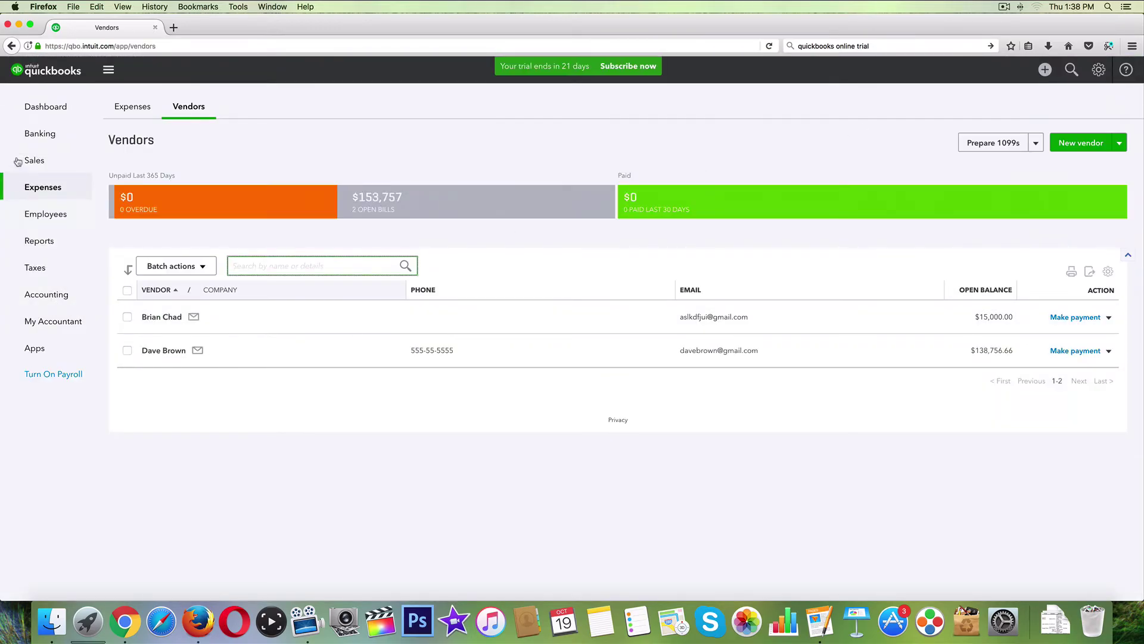
click(39, 116)
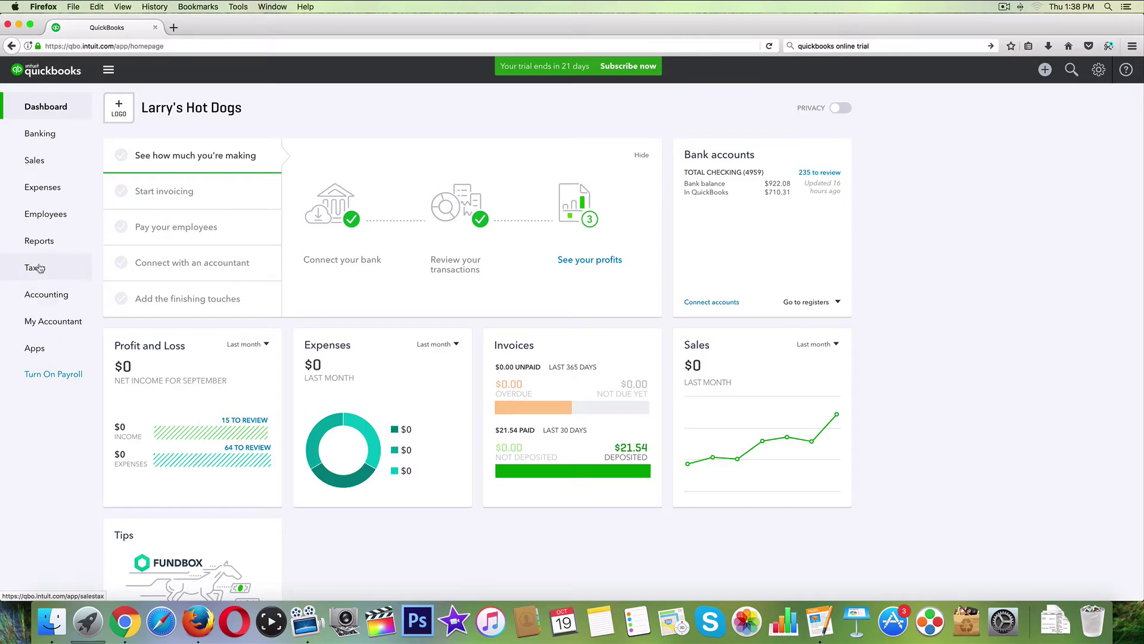
click(38, 242)
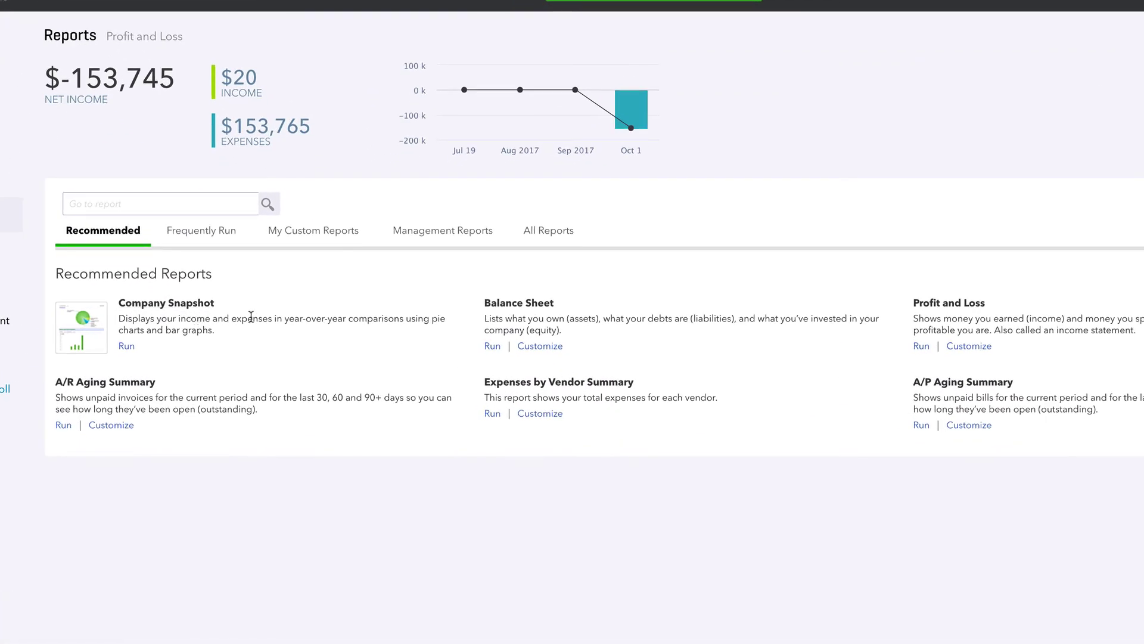
click(533, 236)
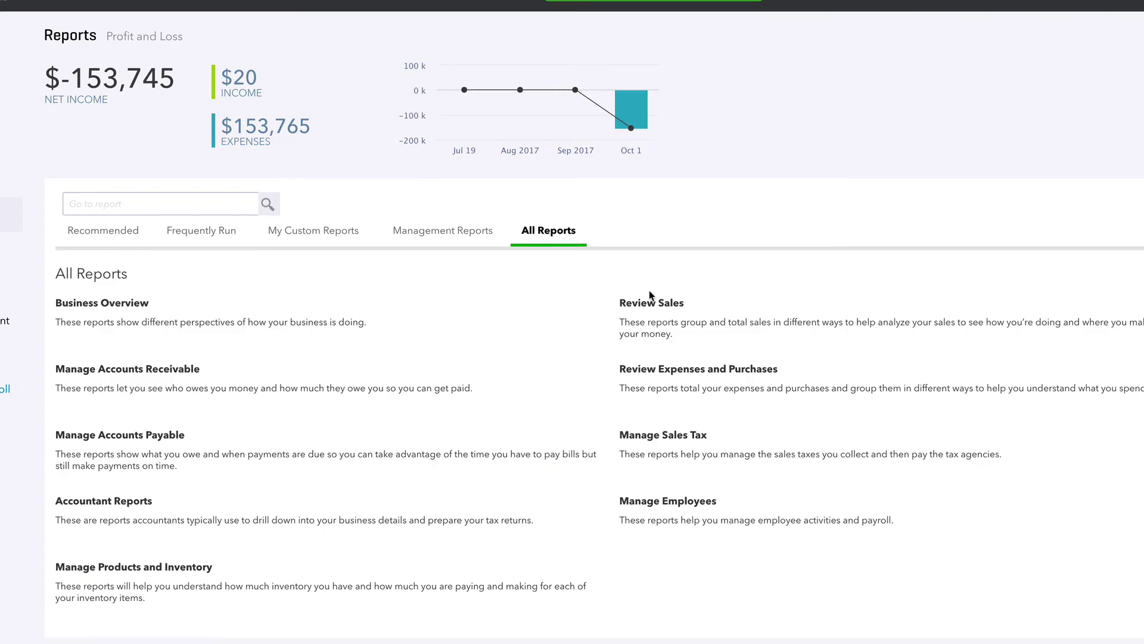
click(655, 371)
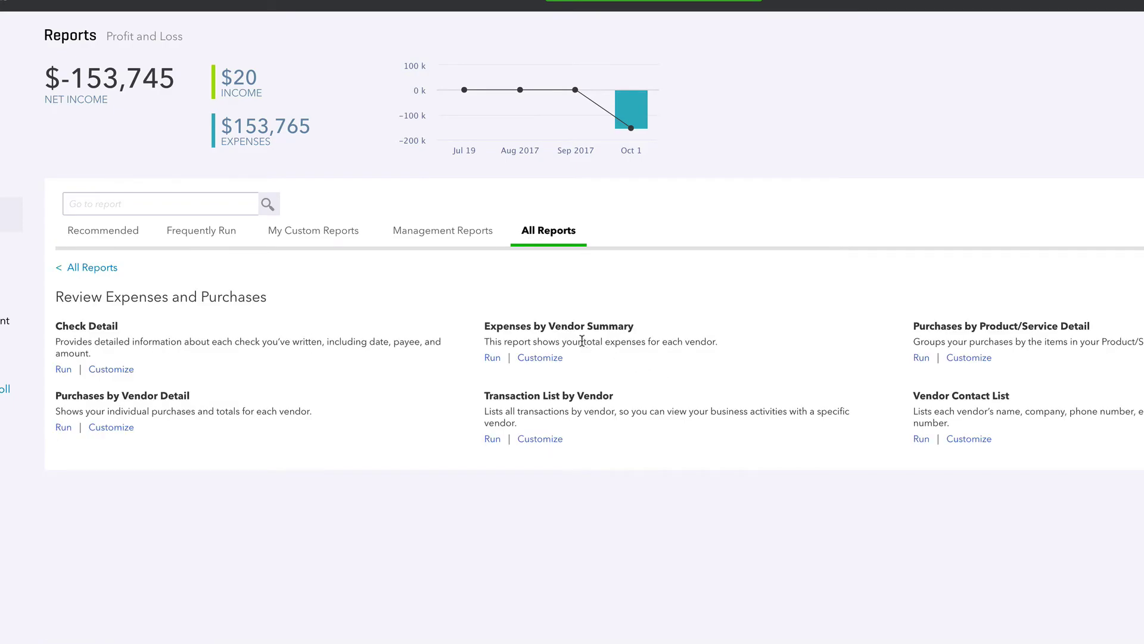
click(495, 327)
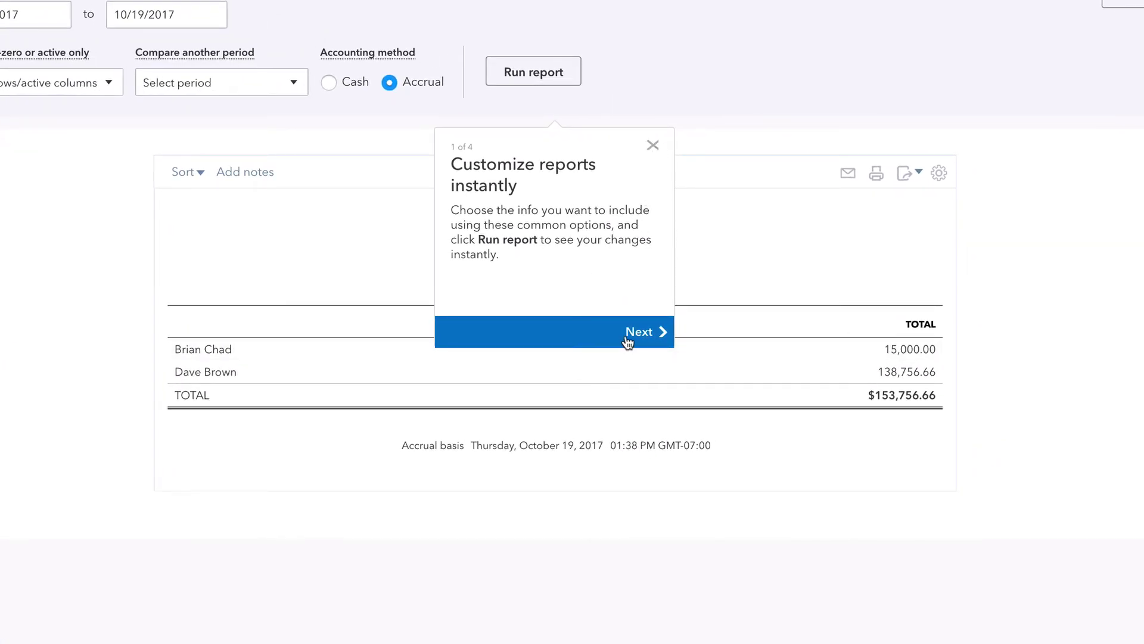
Step through the Customize reports tour and dismiss it with I'm done!
click(625, 332)
click(1040, 116)
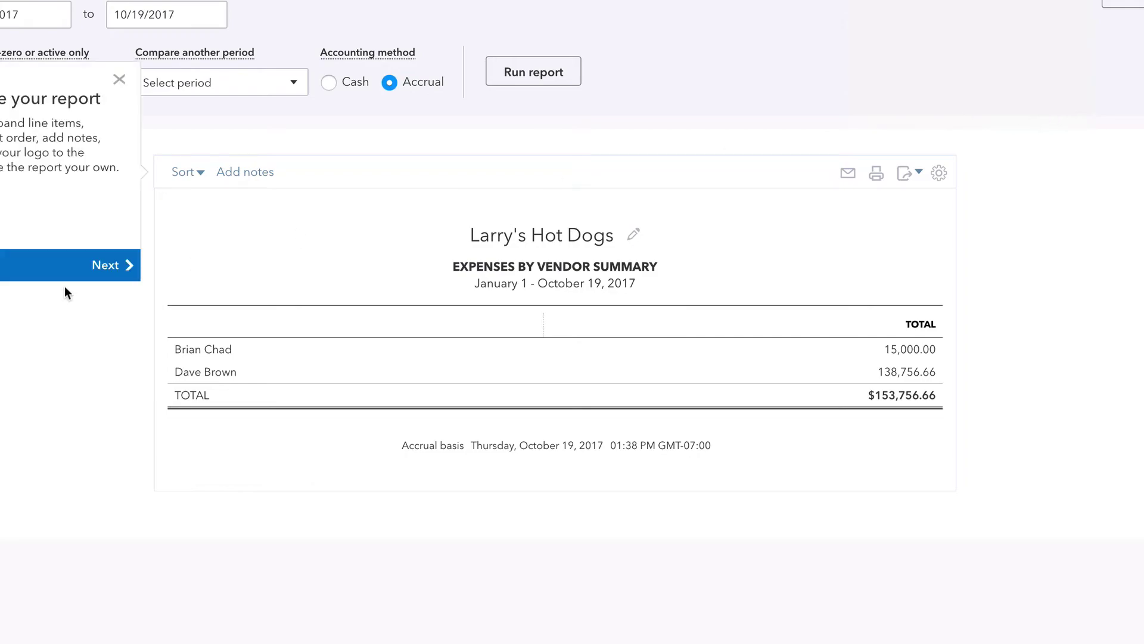
click(106, 272)
click(881, 273)
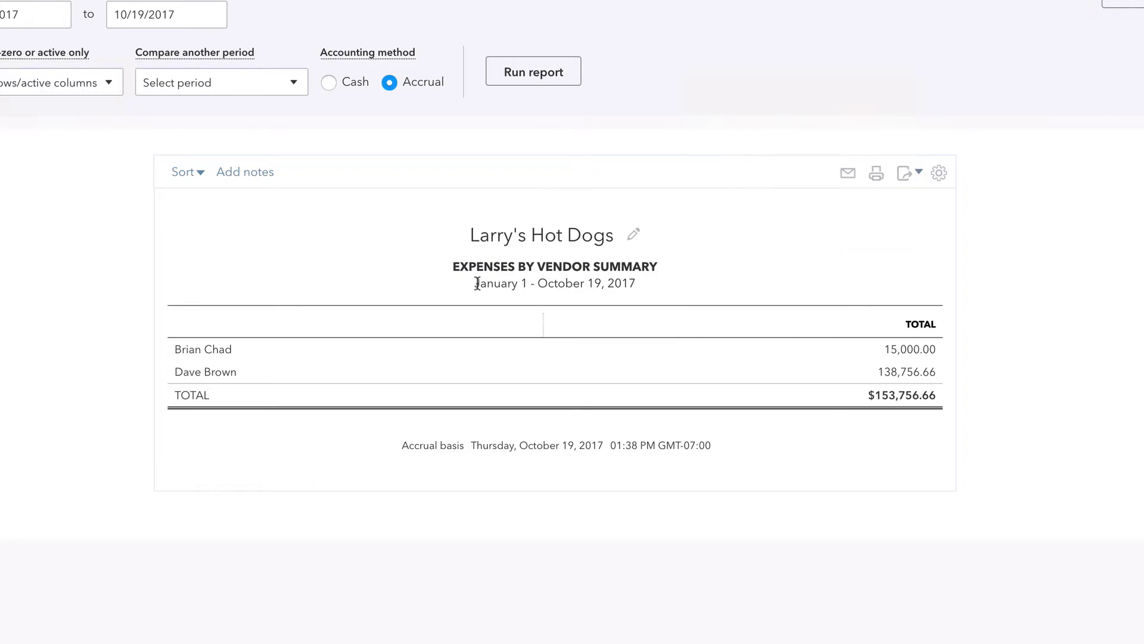